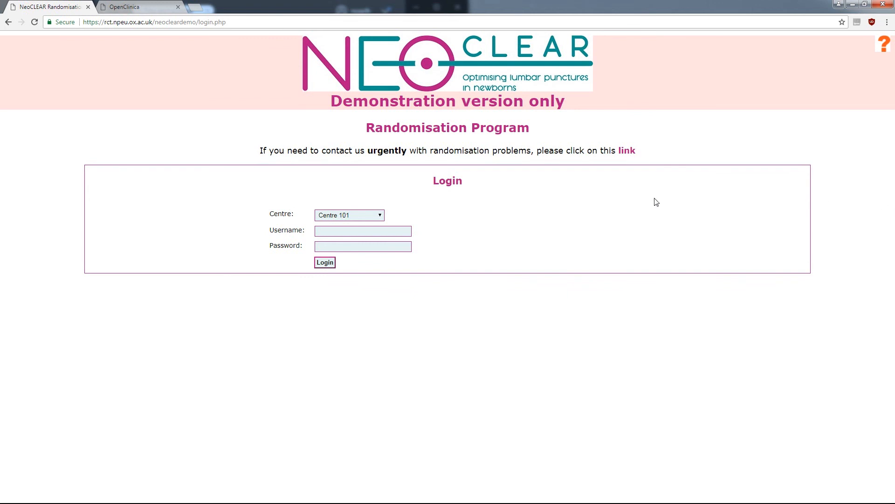
# - Log in as Centre 110 (City 10) with username Centre110 and the account password
pyautogui.click(364, 216)
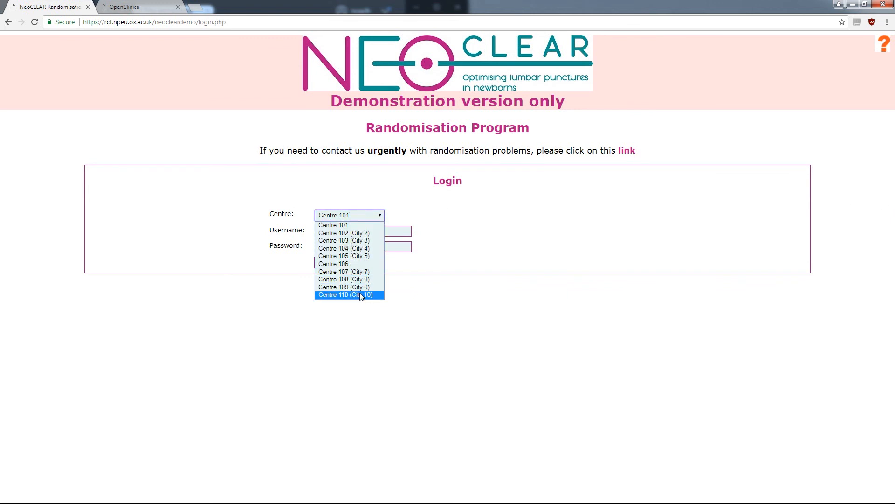
pyautogui.click(360, 293)
pyautogui.click(366, 232)
pyautogui.write('Centre110')
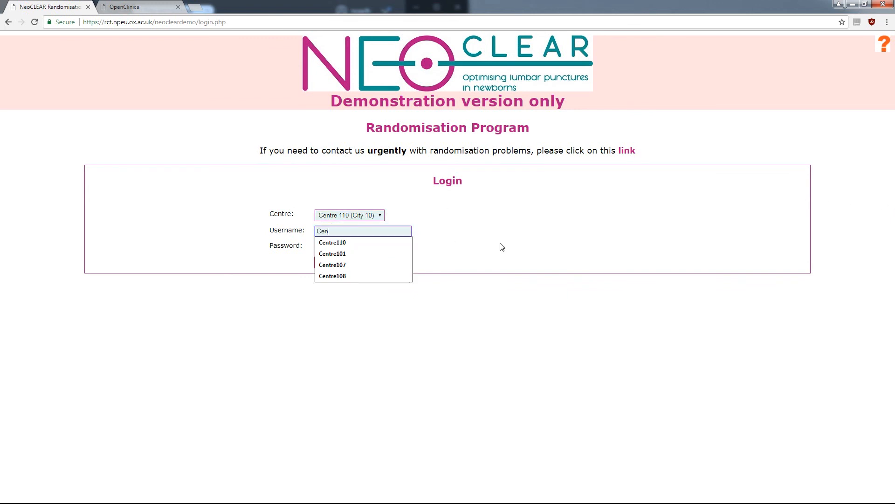
pyautogui.press('Tab')
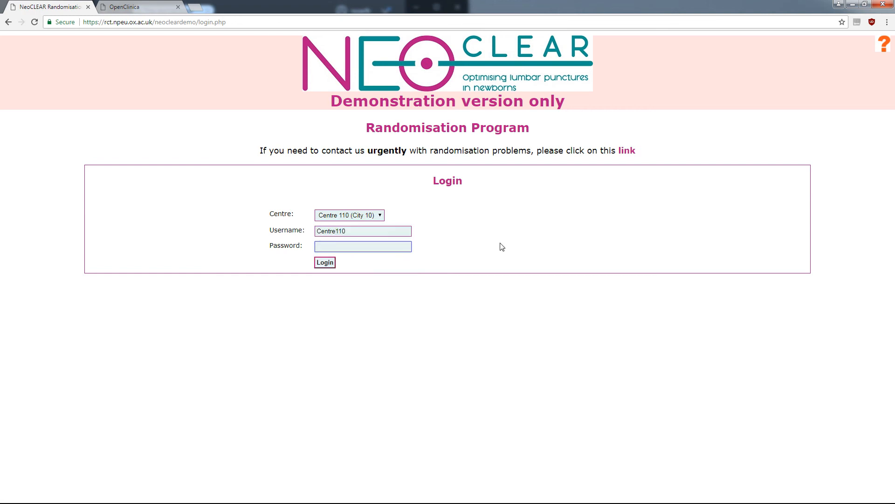
pyautogui.write('********')
pyautogui.press('Return')
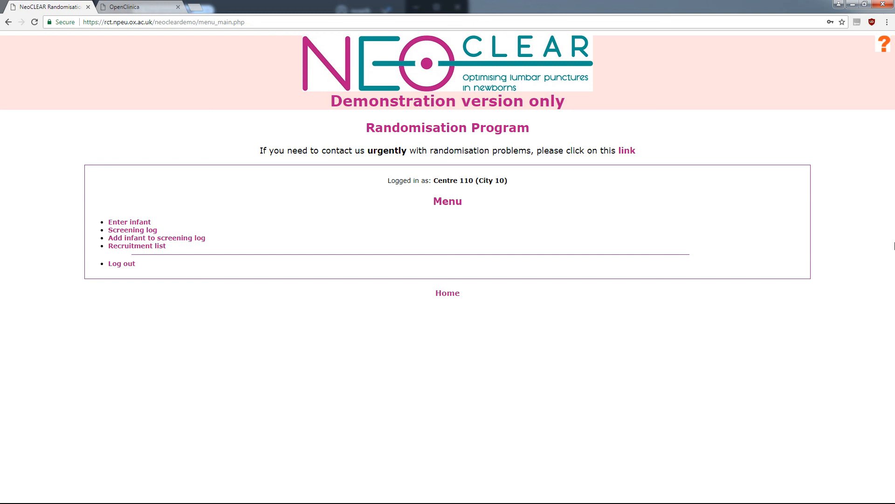
# - Start a new infant entry born 10 April 2018 at 28+3 weeks gestation
pyautogui.click(132, 223)
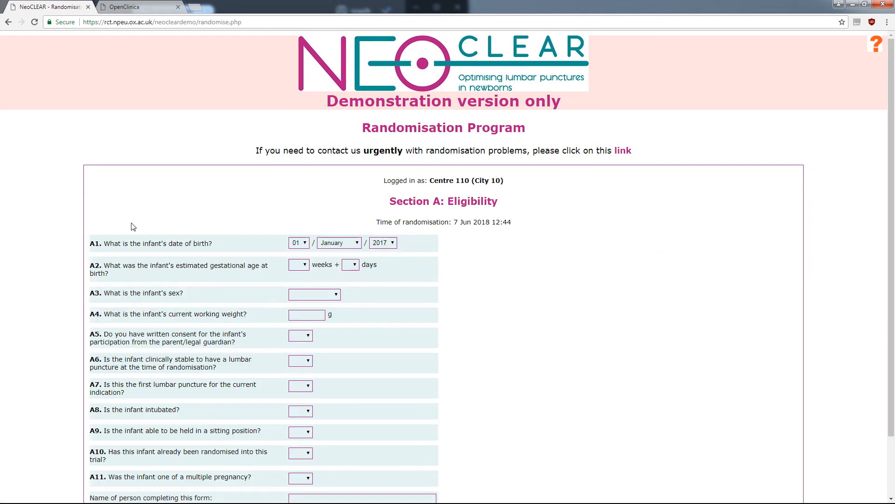
pyautogui.click(296, 243)
pyautogui.click(297, 322)
pyautogui.click(339, 242)
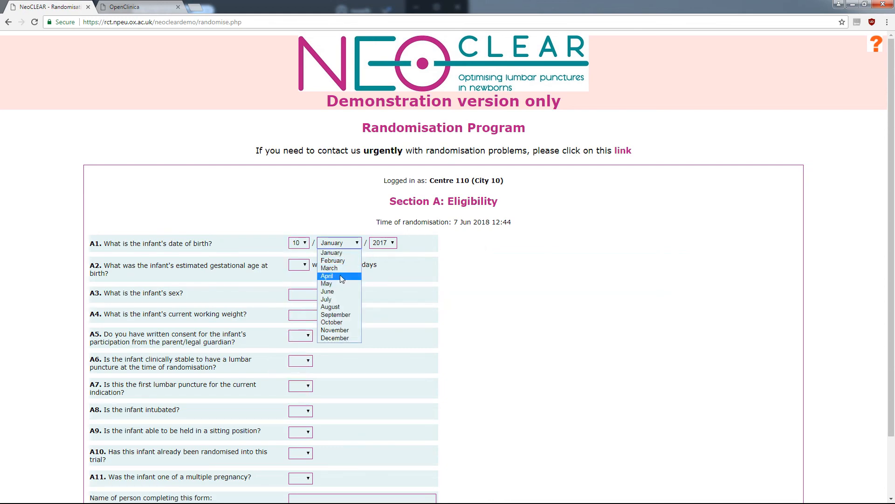
pyautogui.click(333, 276)
pyautogui.click(384, 242)
pyautogui.click(387, 264)
pyautogui.click(298, 265)
pyautogui.click(298, 340)
pyautogui.click(351, 265)
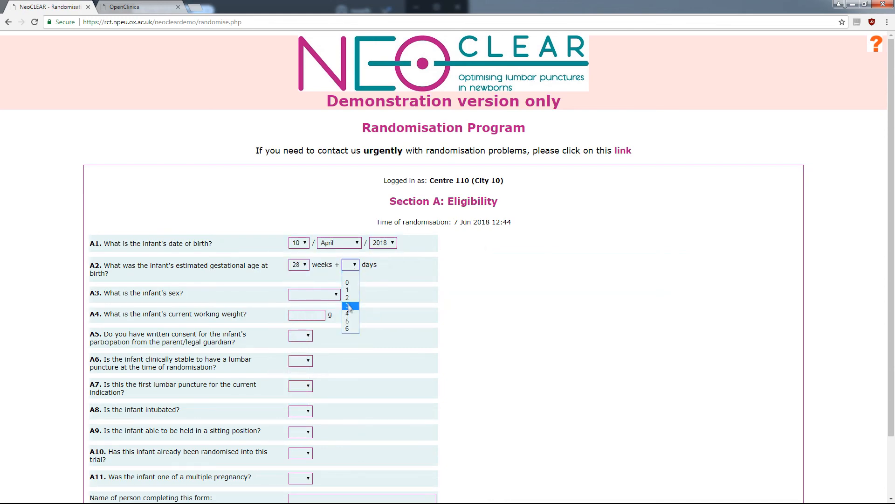
pyautogui.click(350, 303)
# - Set the infant's sex to Female and working weight to 4132 g
pyautogui.moveTo(891, 247); pyautogui.dragTo(891, 305)
pyautogui.click(315, 224)
pyautogui.click(303, 246)
pyautogui.click(306, 246)
pyautogui.write('4132')
# - Answer eligibility: consent Yes, stable Yes, first puncture Yes, intubated No, sit Yes, randomised No, multiple No
pyautogui.click(301, 266)
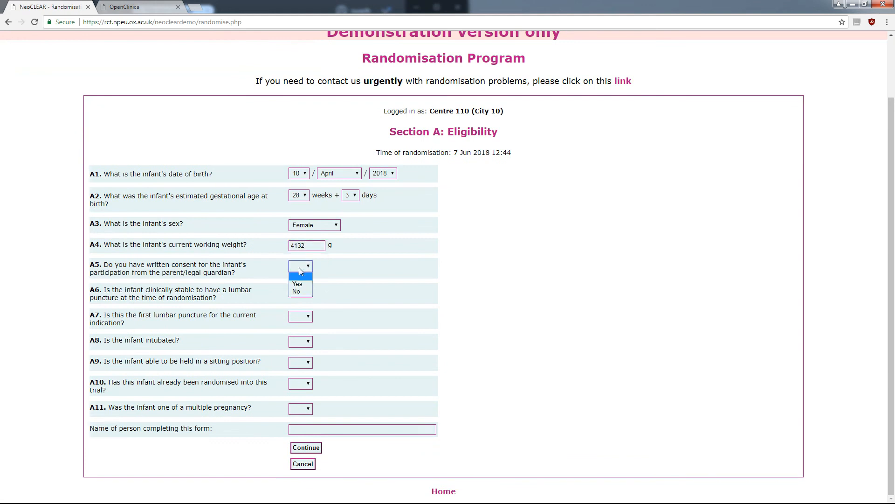
pyautogui.click(301, 282)
pyautogui.click(298, 309)
pyautogui.click(301, 316)
pyautogui.click(299, 334)
pyautogui.click(300, 341)
pyautogui.click(298, 366)
pyautogui.click(301, 362)
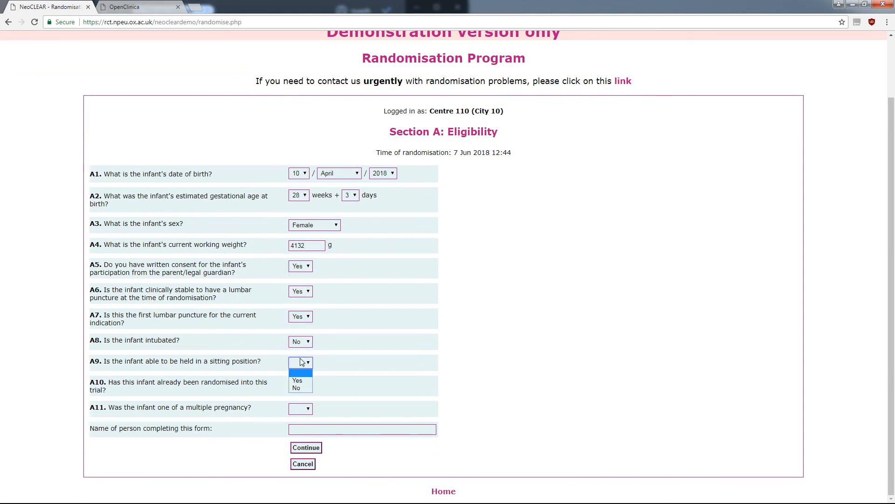
pyautogui.click(299, 380)
pyautogui.click(301, 383)
pyautogui.click(303, 411)
pyautogui.click(302, 410)
pyautogui.click(301, 434)
# - Enter the form completer's name and submit the eligibility answers
pyautogui.click(340, 427)
pyautogui.write('Mr A Smith')
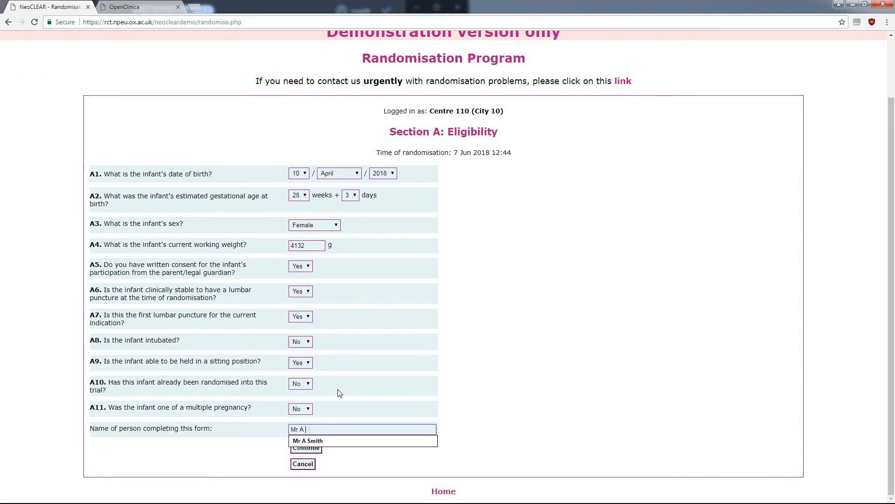
pyautogui.press('Tab')
pyautogui.click(306, 448)
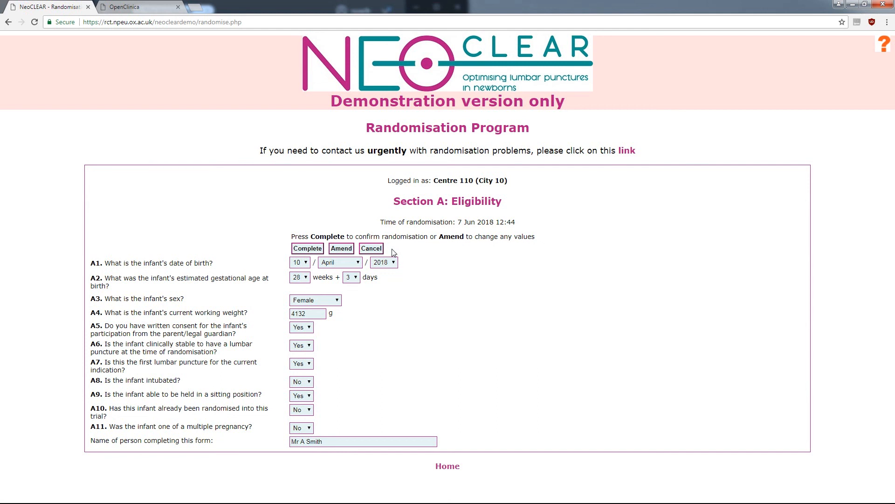
# - Complete randomisation of study number 10321 (lying, early stylet removal) and generate its printable PDF
pyautogui.click(307, 248)
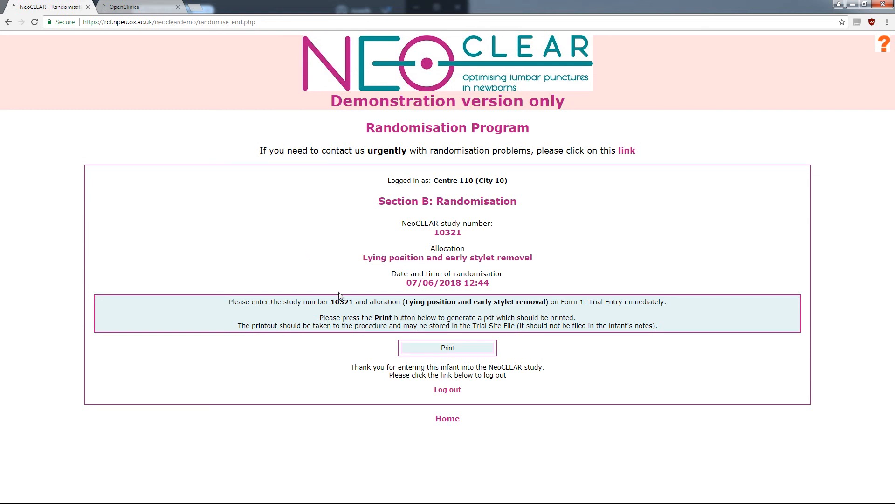
pyautogui.click(470, 351)
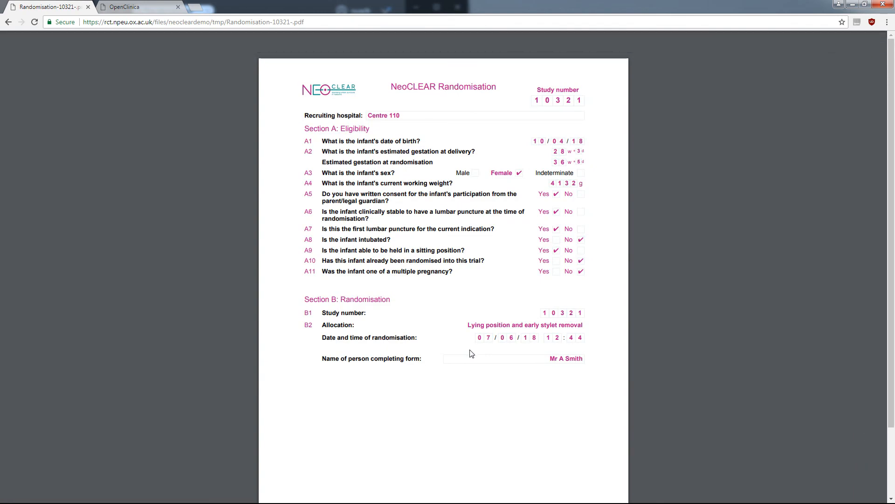
# - Look over Randomisation-10321.pdf, go back to the result page, and return Home
pyautogui.scroll(-2, 469, 361)
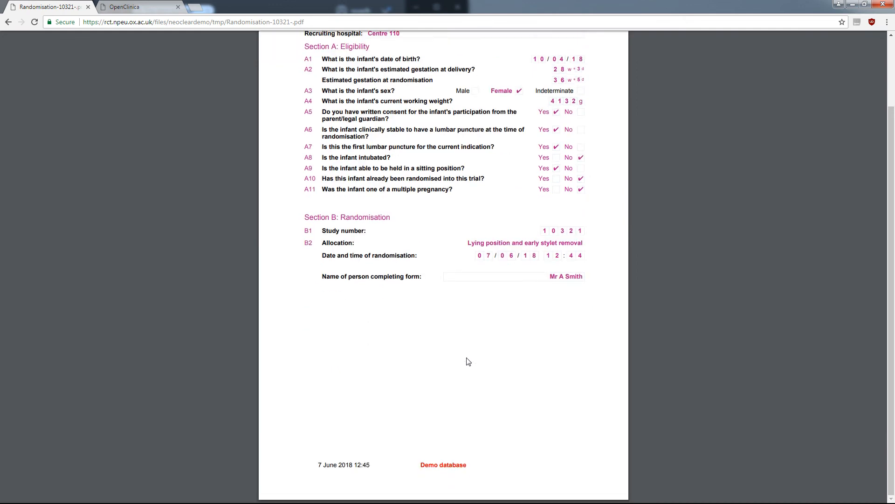
pyautogui.scroll(2, 469, 362)
pyautogui.click(6, 23)
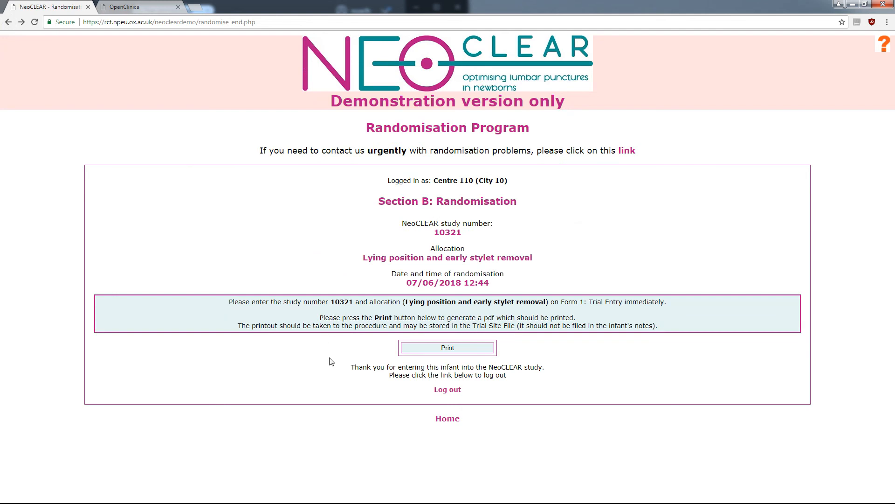
pyautogui.click(450, 419)
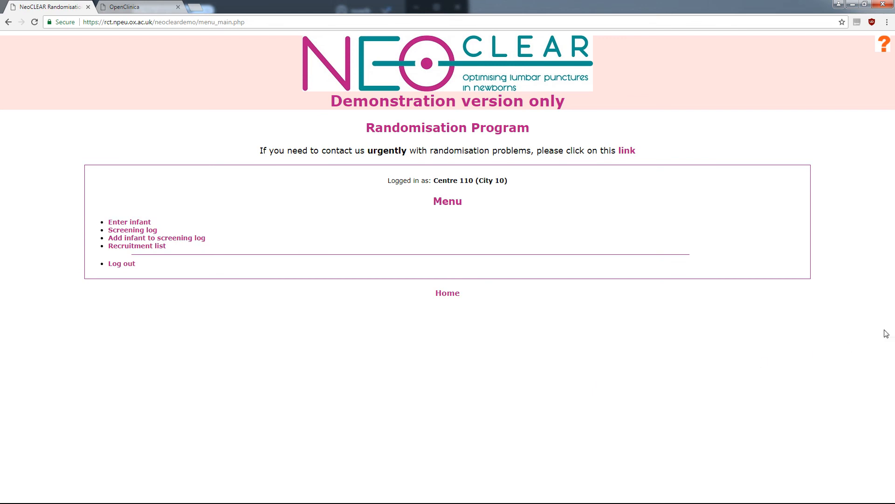
# - Start another infant entry born 11 April 2018 and choose 28 gestation weeks
pyautogui.click(136, 223)
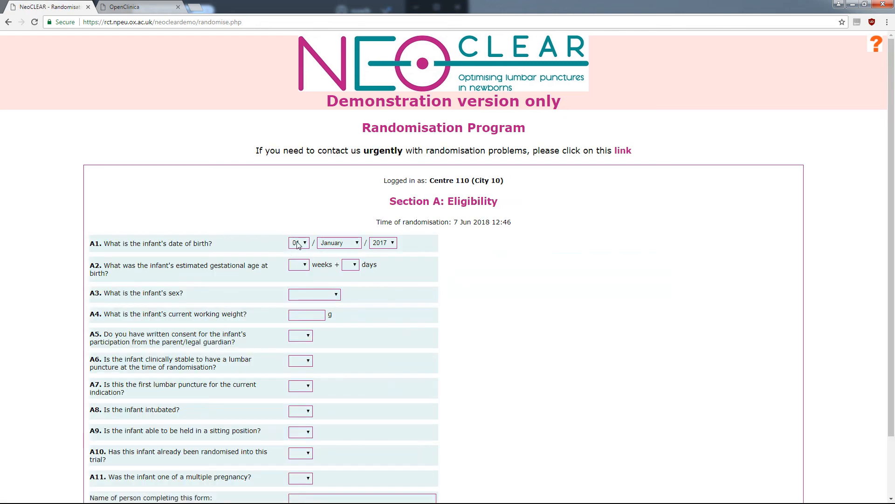
pyautogui.click(298, 242)
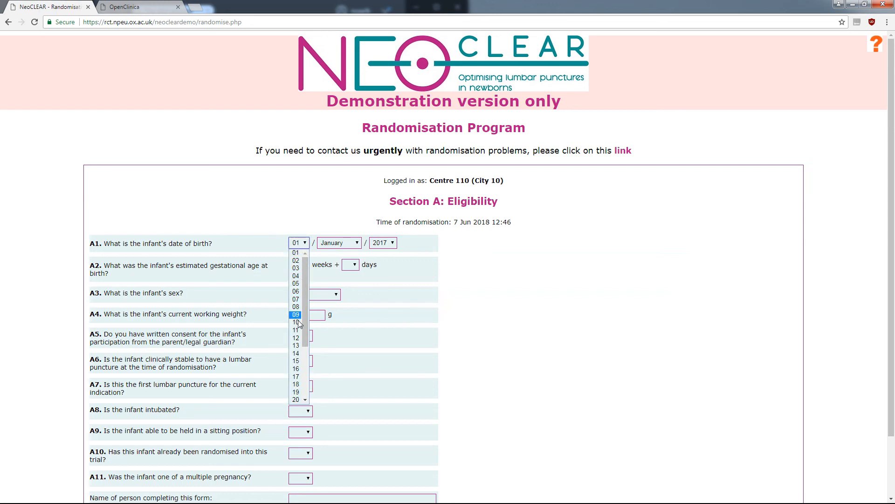
pyautogui.click(297, 334)
pyautogui.click(350, 244)
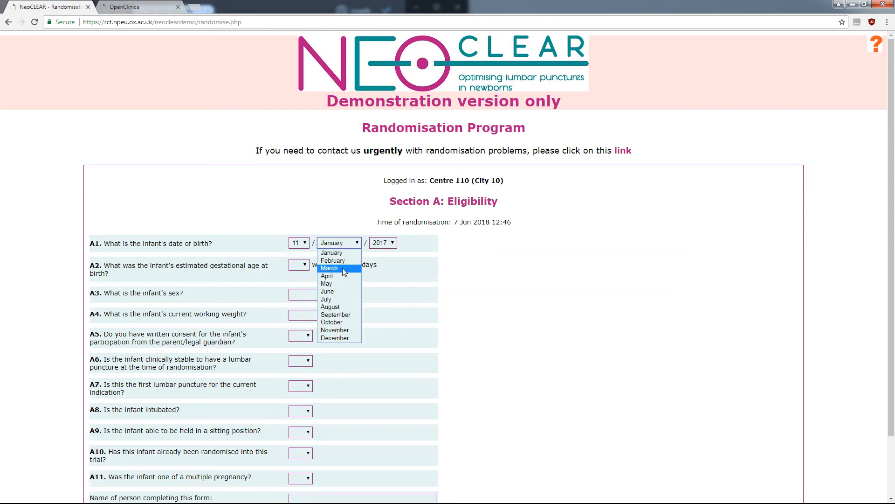
pyautogui.click(343, 275)
pyautogui.click(383, 242)
pyautogui.click(380, 260)
pyautogui.scroll(-2, 327, 233)
pyautogui.click(298, 195)
pyautogui.click(299, 252)
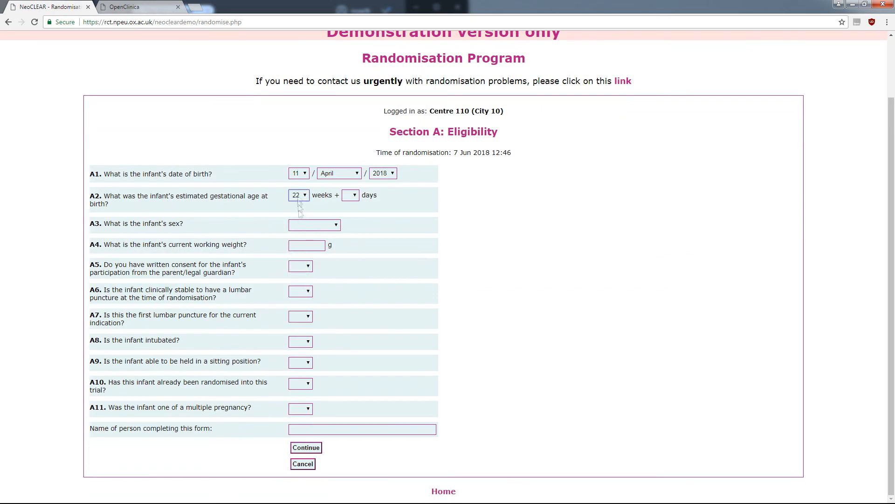
# - Set the infant's sex to Male and working weight to 4000 g
pyautogui.click(315, 225)
pyautogui.click(314, 243)
pyautogui.click(313, 246)
pyautogui.write('4000')
# - Answer A5–A10: consent Yes, stable Yes, first puncture No, intubated No, sit Yes, randomised No, multiple Yes
pyautogui.click(301, 266)
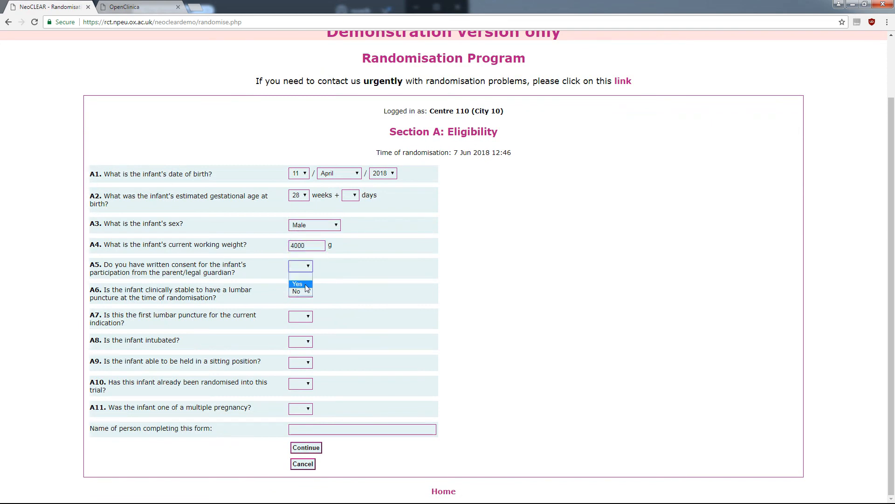
pyautogui.click(298, 282)
pyautogui.click(307, 292)
pyautogui.click(297, 308)
pyautogui.click(303, 316)
pyautogui.click(296, 342)
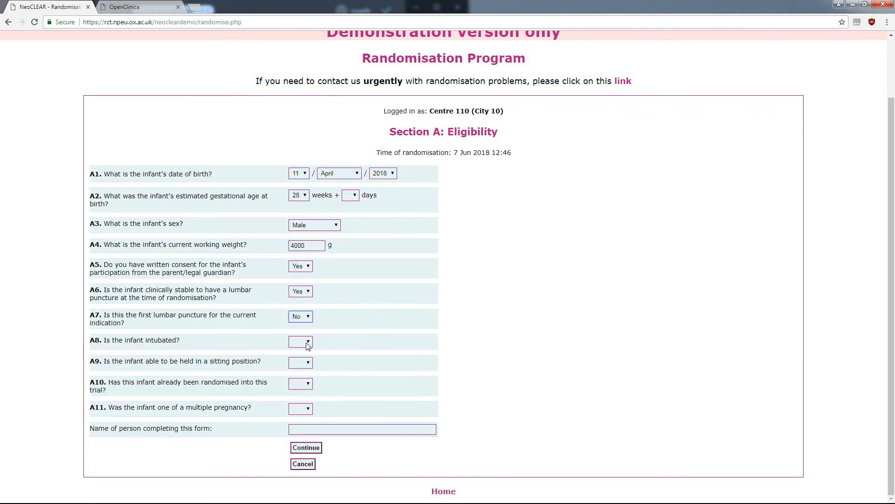
pyautogui.click(303, 341)
pyautogui.click(296, 366)
pyautogui.click(306, 364)
pyautogui.click(297, 380)
pyautogui.click(301, 383)
pyautogui.click(297, 409)
pyautogui.click(300, 408)
pyautogui.click(297, 426)
# - Answer sibling recruited Yes, enter the completer's name, set gestation days to 3, and submit
pyautogui.scroll(-1, 396, 409)
pyautogui.click(301, 404)
pyautogui.click(301, 422)
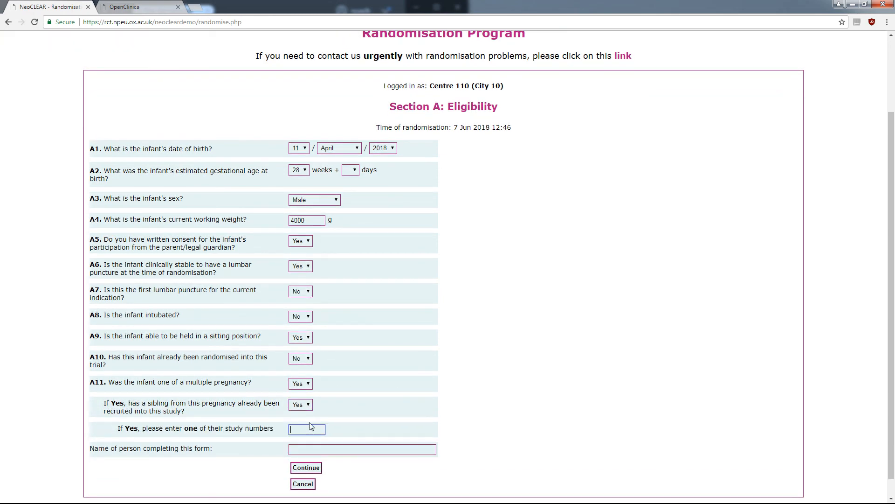
pyautogui.click(334, 447)
pyautogui.write('Ms B Smith')
pyautogui.click(352, 171)
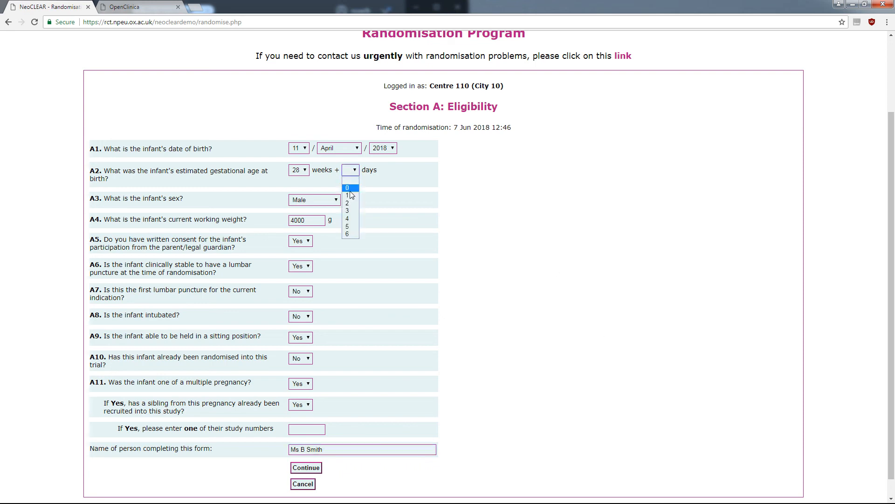
pyautogui.click(348, 211)
pyautogui.click(312, 469)
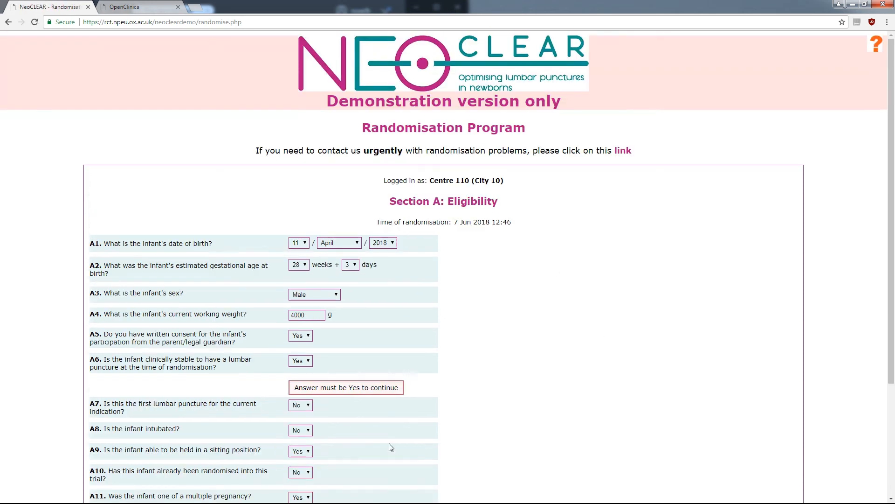
pyautogui.moveTo(893, 147); pyautogui.dragTo(894, 282)
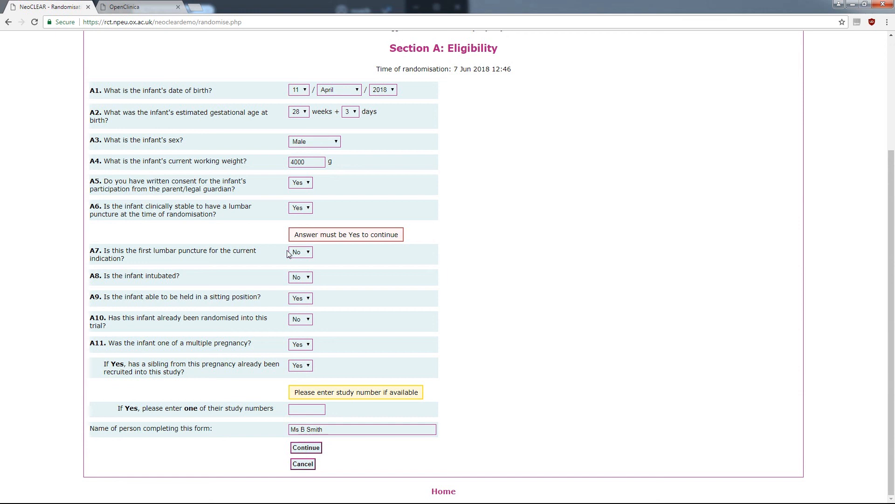
# - Correct the A7 first lumbar puncture answer to Yes and resubmit the second infant's form
pyautogui.click(298, 252)
pyautogui.click(298, 270)
pyautogui.click(306, 448)
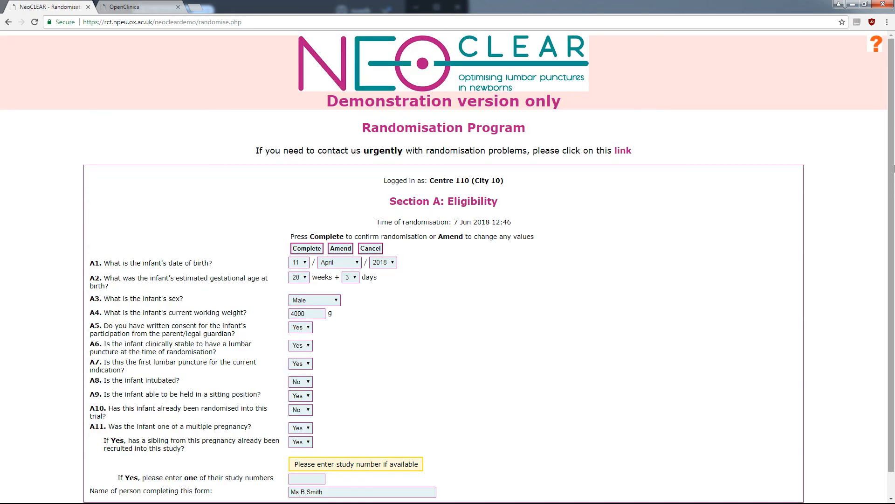
# - Confirm randomisation of study number 10336 (sitting, late stylet removal) and go back Home
pyautogui.moveTo(894, 168); pyautogui.dragTo(894, 217)
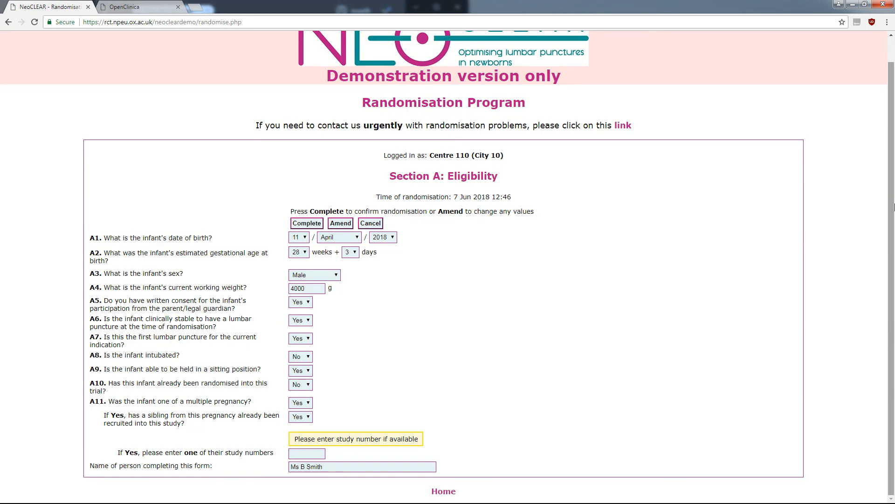
pyautogui.click(302, 225)
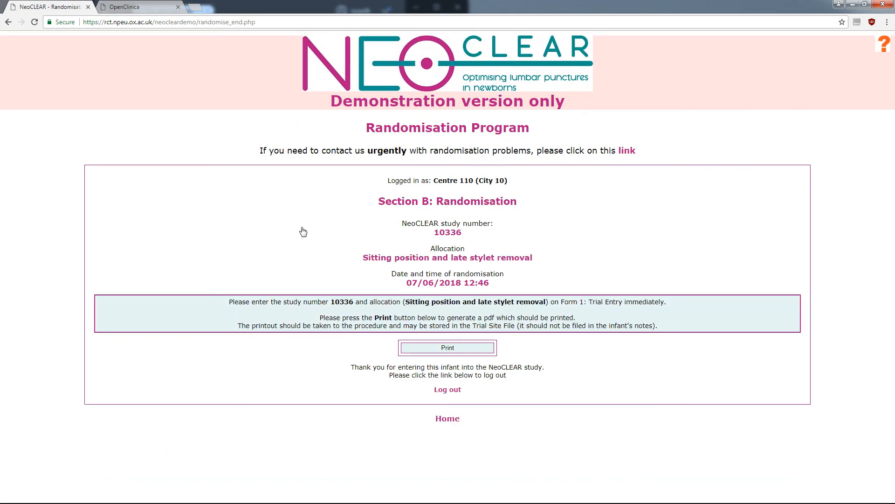
pyautogui.click(448, 418)
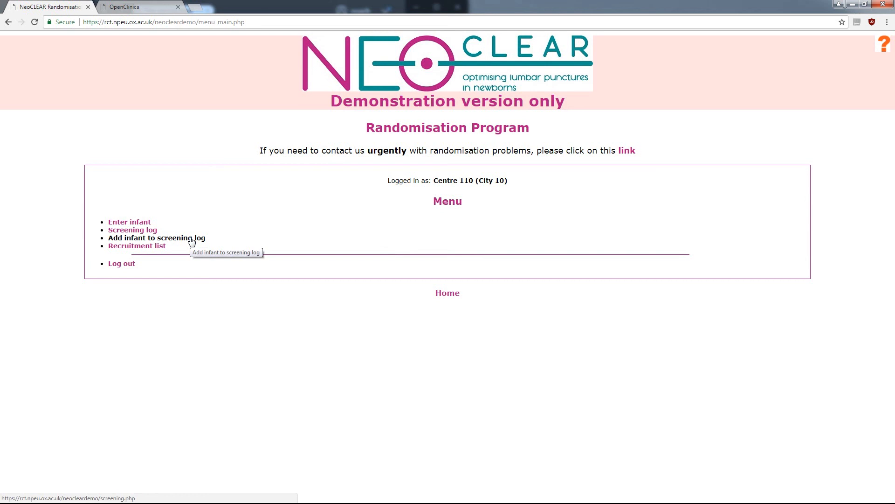
# - Start a screening log entry for infant A12345 with the screener's name and 32 weeks gestation
pyautogui.click(150, 230)
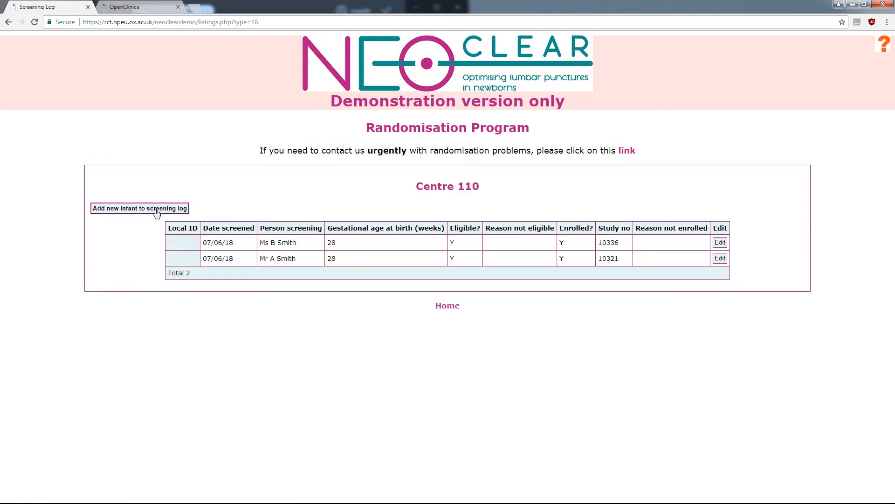
pyautogui.click(156, 209)
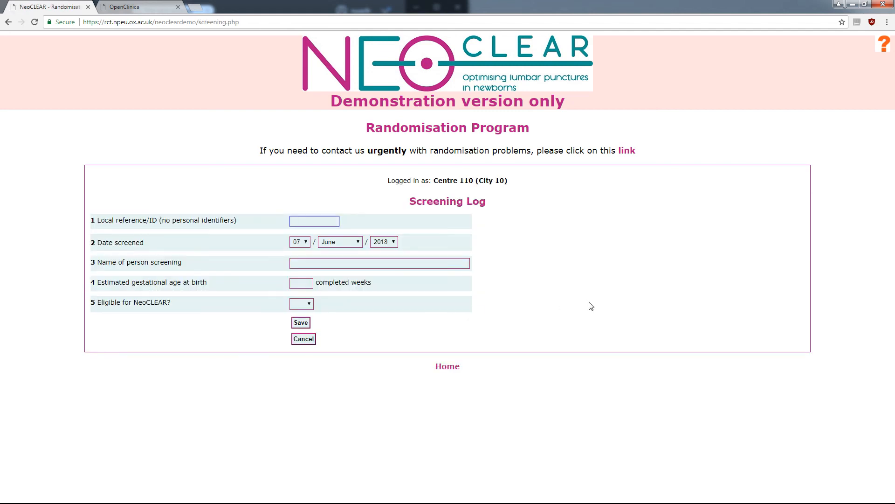
pyautogui.write('A12345')
pyautogui.press('Tab')
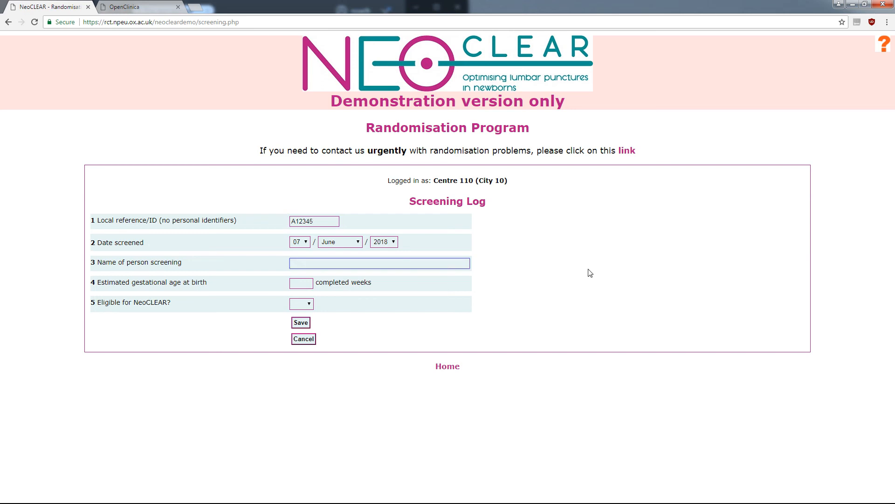
pyautogui.write('Ms C Jones')
pyautogui.press('Tab')
pyautogui.write('32')
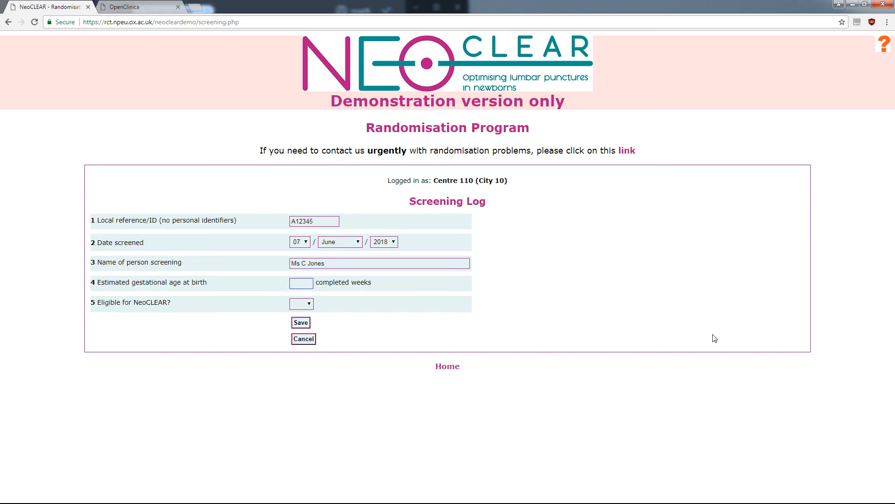
# - Mark the infant eligible, not enrolled because Parent(s) declined, and save the entry
pyautogui.click(302, 304)
pyautogui.click(299, 321)
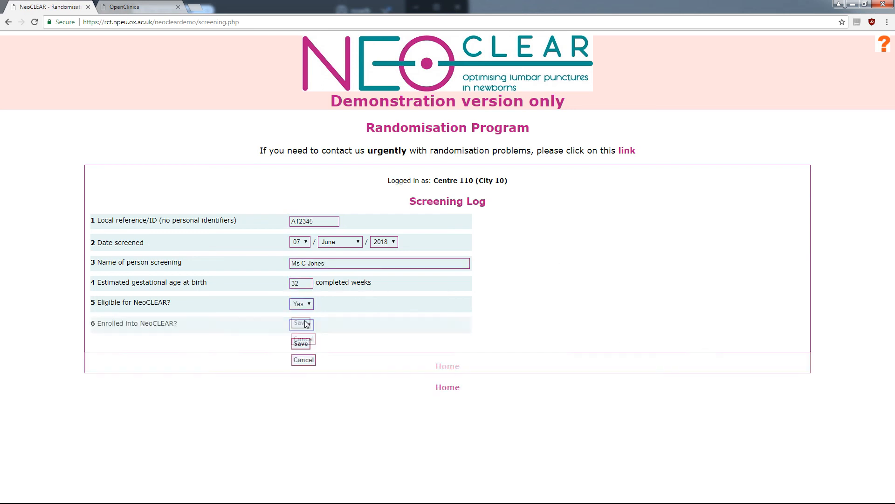
pyautogui.click(302, 325)
pyautogui.click(303, 353)
pyautogui.click(322, 346)
pyautogui.click(322, 362)
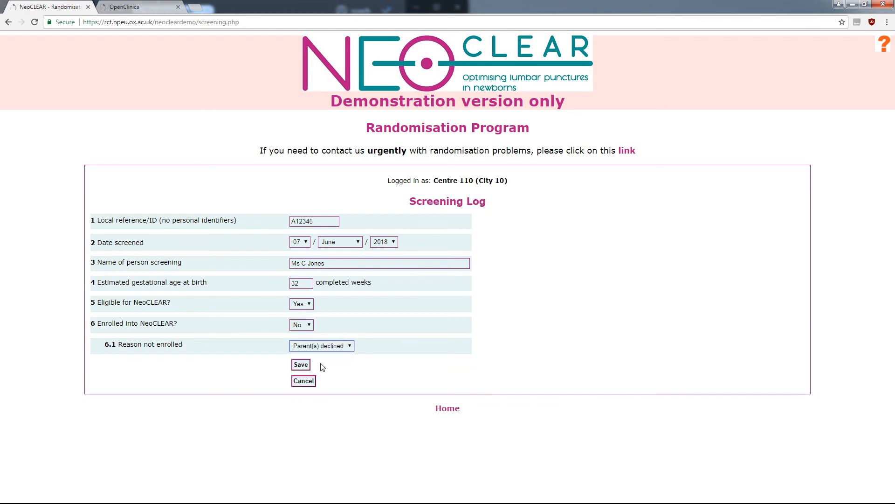
pyautogui.click(348, 369)
pyautogui.click(301, 366)
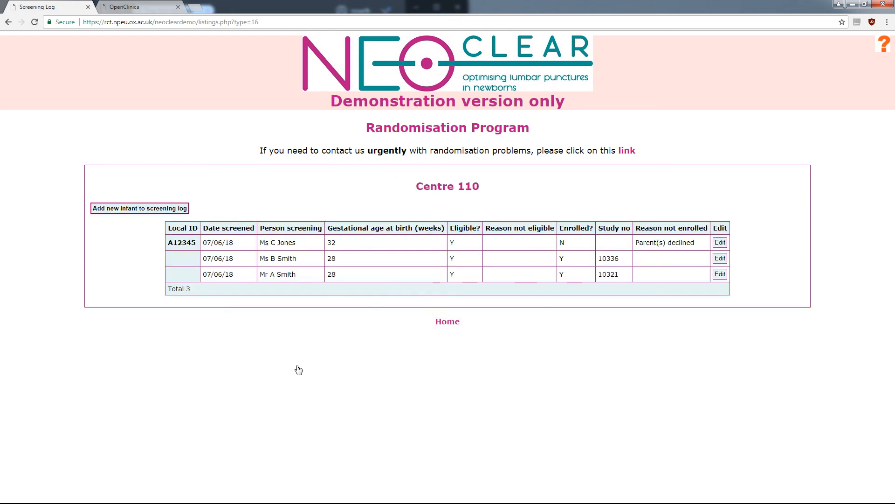
# - Open the Centre 110 recruitment list, then switch to OpenClinica's Subject Matrix showing NC_10321 and NC_10336
pyautogui.click(453, 326)
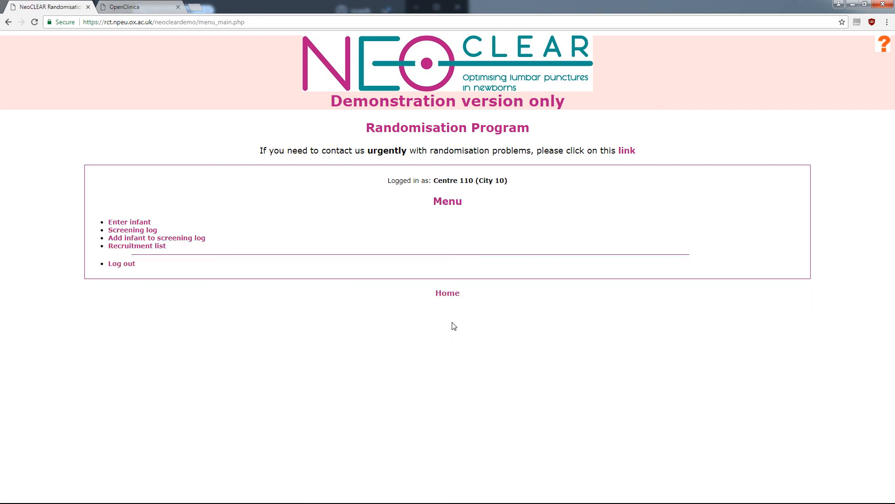
pyautogui.click(144, 246)
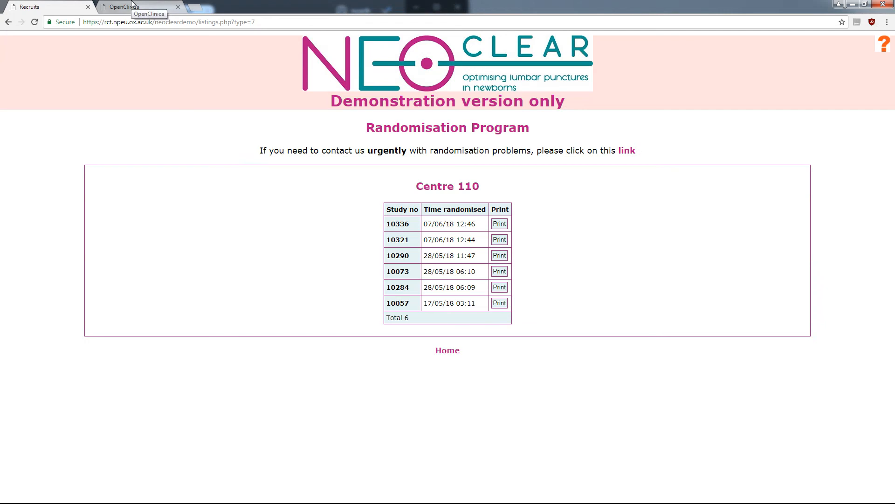
pyautogui.click(132, 5)
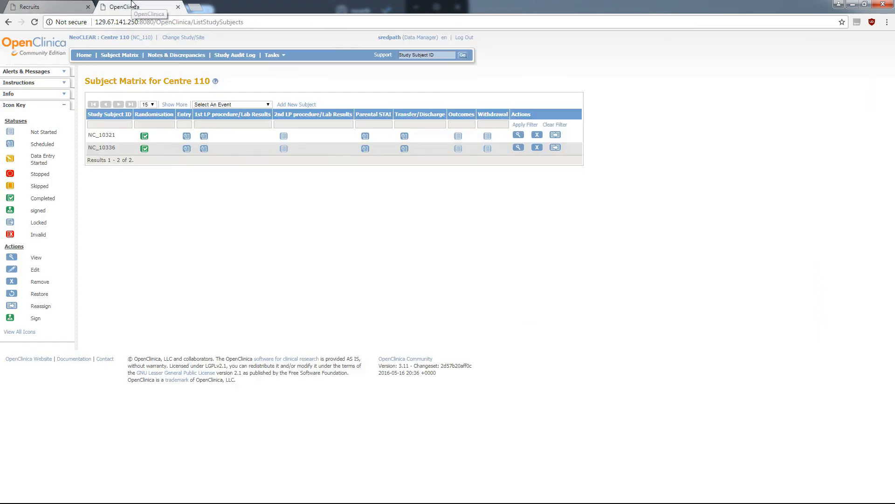